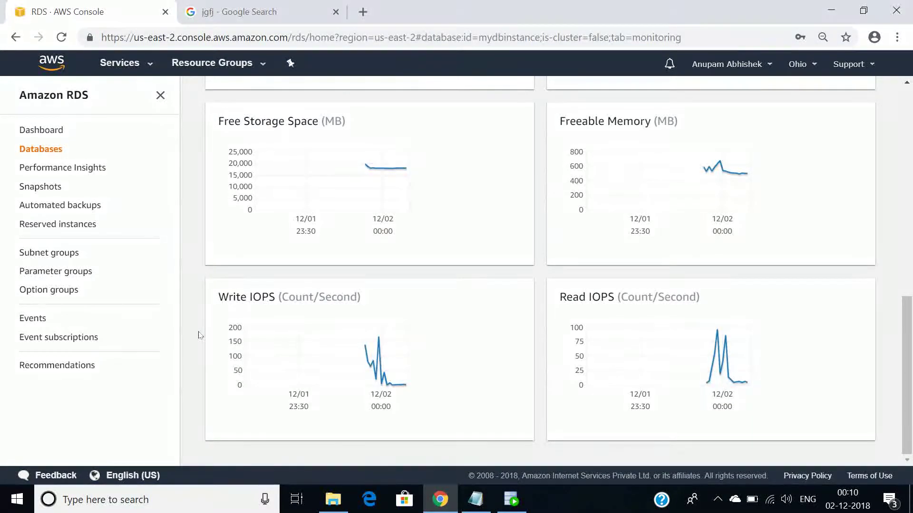
Examine the logs and events of mydbinstance, including its CloudWatch alarms and recent events.
{"action": "scroll", "coordinate": [200, 336], "scroll_direction": "up", "scroll_amount": 1}
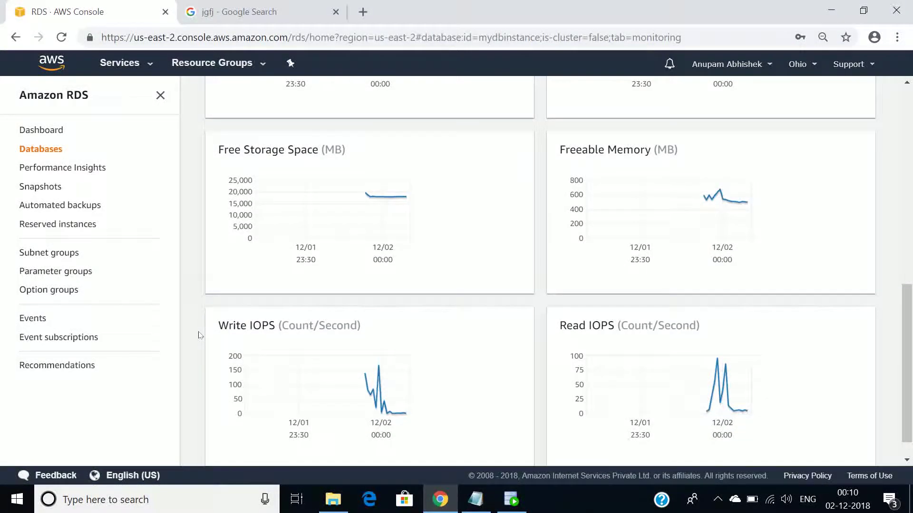
{"action": "scroll", "coordinate": [200, 335], "scroll_direction": "up", "scroll_amount": 2}
{"action": "scroll", "coordinate": [200, 335], "scroll_direction": "up", "scroll_amount": 5}
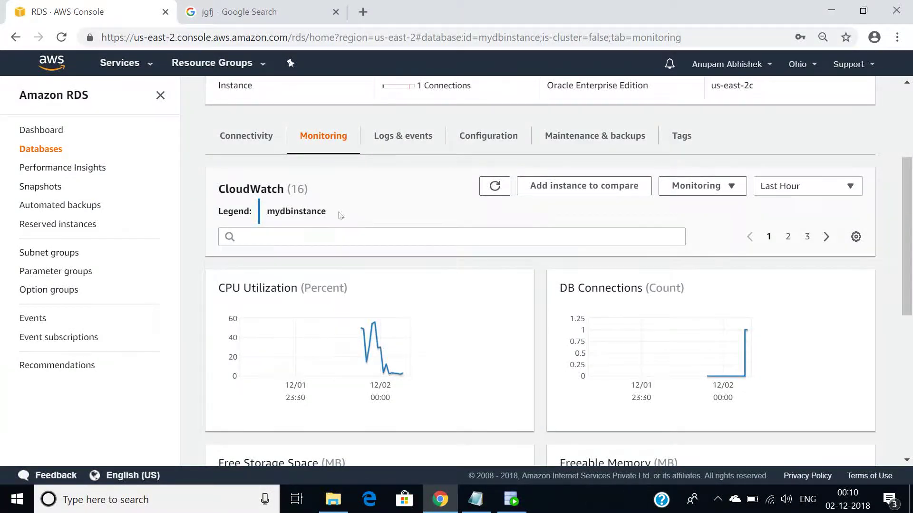
{"action": "left_click", "coordinate": [393, 146]}
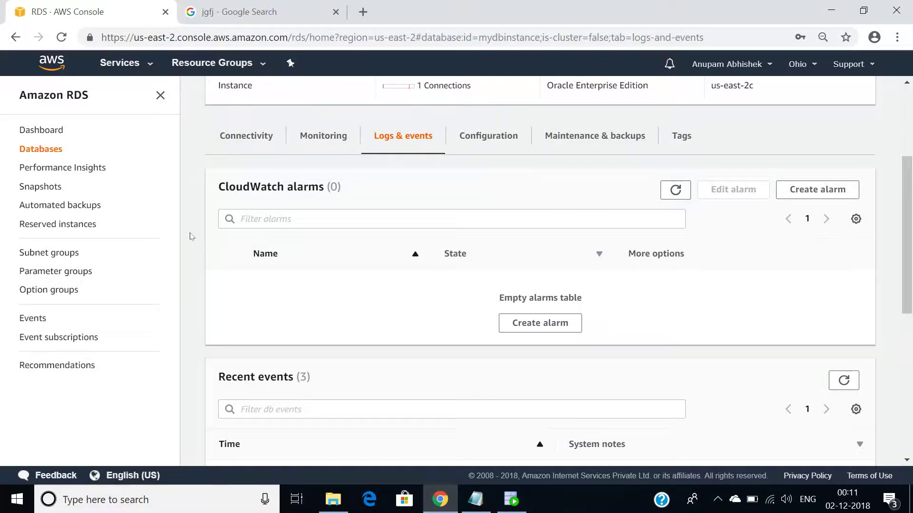
{"action": "scroll", "coordinate": [190, 236], "scroll_direction": "down", "scroll_amount": 1}
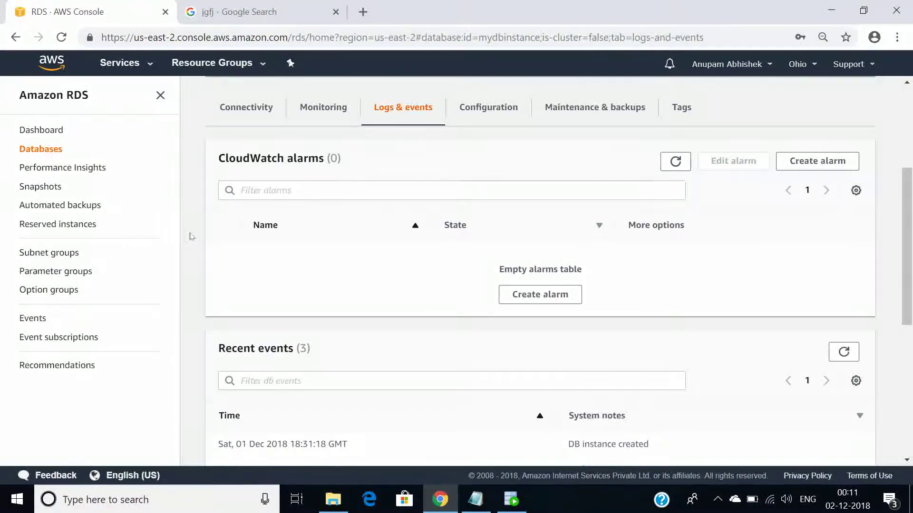
{"action": "scroll", "coordinate": [190, 236], "scroll_direction": "down", "scroll_amount": 1}
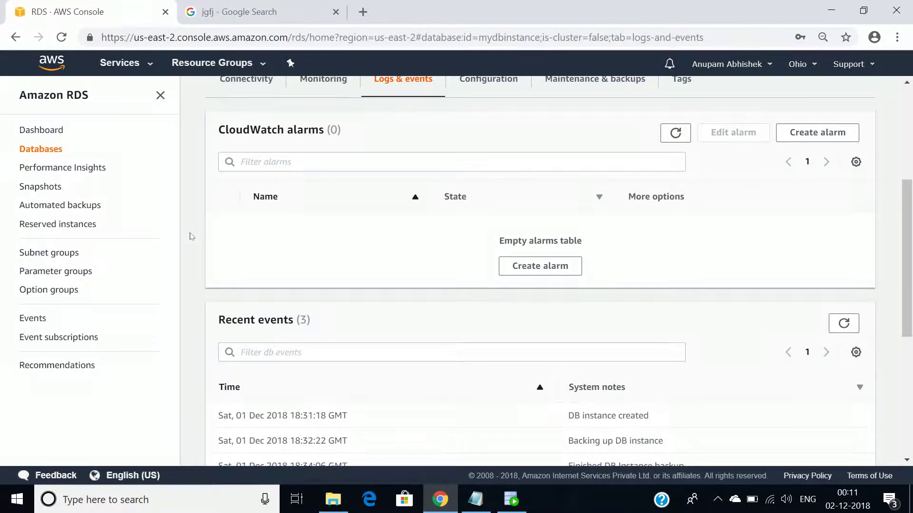
{"action": "scroll", "coordinate": [191, 236], "scroll_direction": "up", "scroll_amount": 1}
{"action": "scroll", "coordinate": [190, 237], "scroll_direction": "up", "scroll_amount": 1}
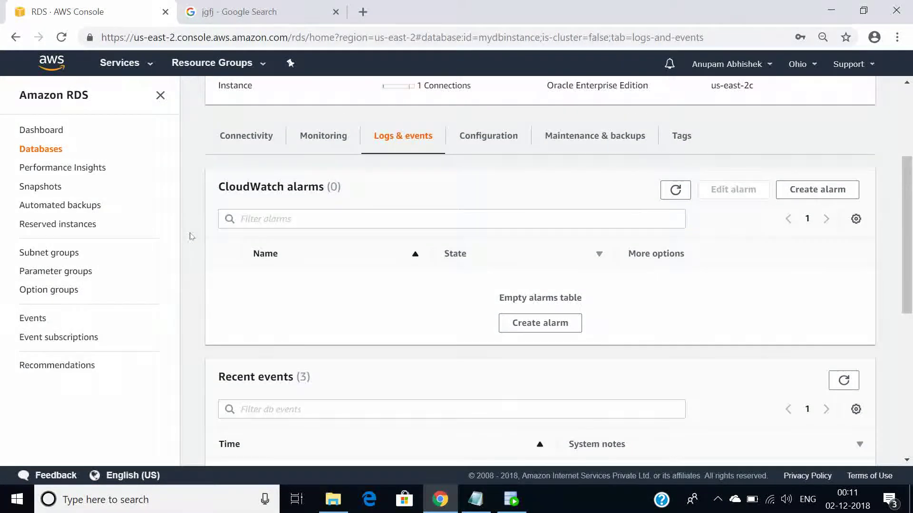
Review the configuration details of mydbinstance, including its instance class, storage, availability and encryption settings.
{"action": "left_click", "coordinate": [485, 141]}
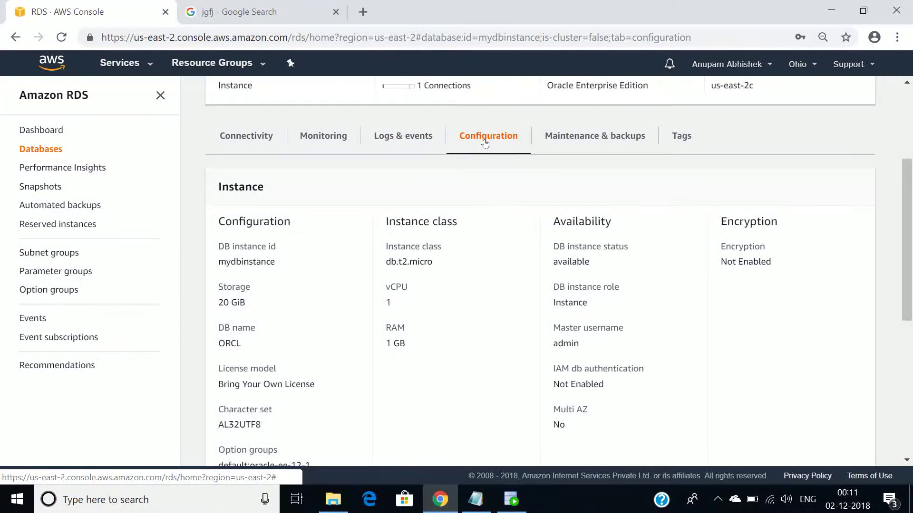
{"action": "scroll", "coordinate": [485, 143], "scroll_direction": "down", "scroll_amount": 1}
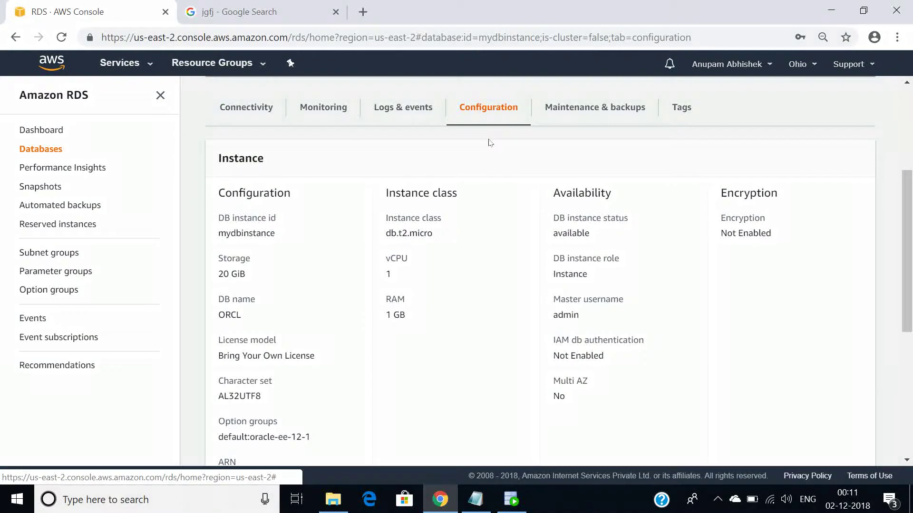
{"action": "scroll", "coordinate": [488, 142], "scroll_direction": "down", "scroll_amount": 3}
{"action": "scroll", "coordinate": [490, 142], "scroll_direction": "up", "scroll_amount": 3}
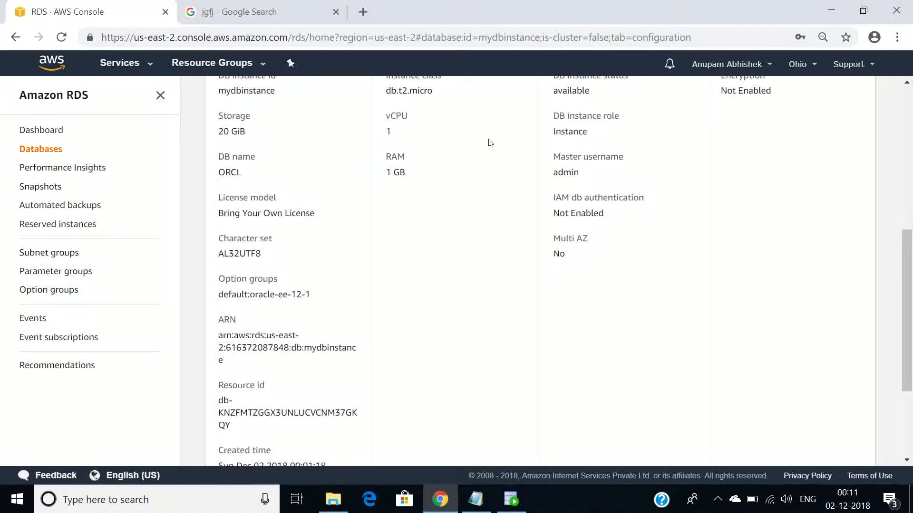
{"action": "scroll", "coordinate": [490, 143], "scroll_direction": "up", "scroll_amount": 5}
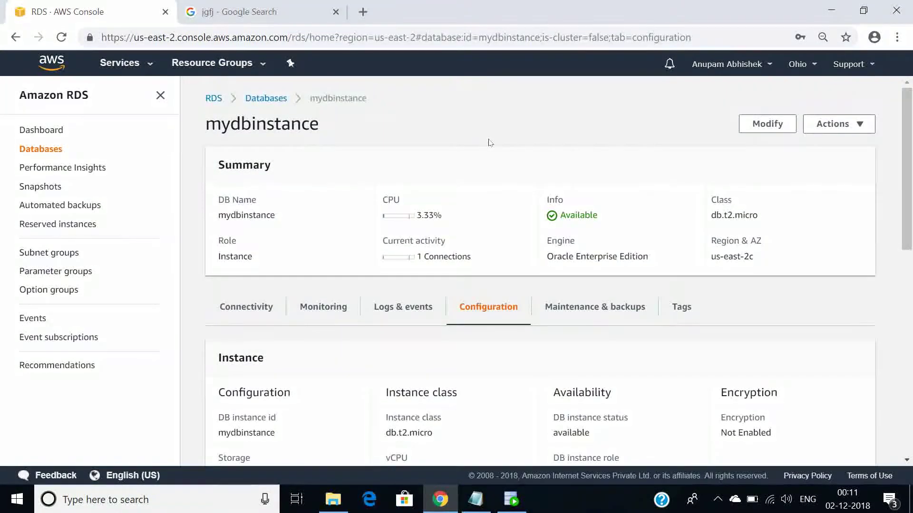
Review the maintenance settings, backup settings and existing snapshots of mydbinstance.
{"action": "left_click", "coordinate": [603, 310]}
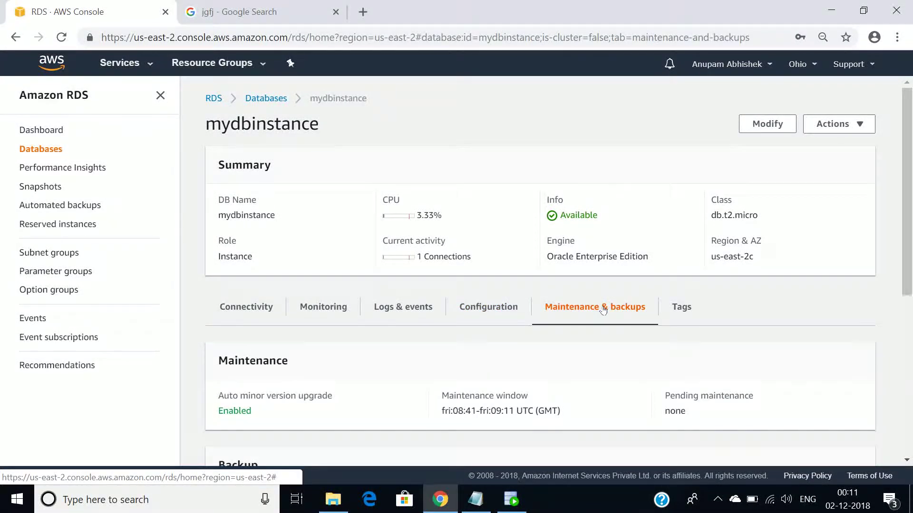
{"action": "scroll", "coordinate": [603, 309], "scroll_direction": "down", "scroll_amount": 1}
{"action": "scroll", "coordinate": [605, 309], "scroll_direction": "down", "scroll_amount": 4}
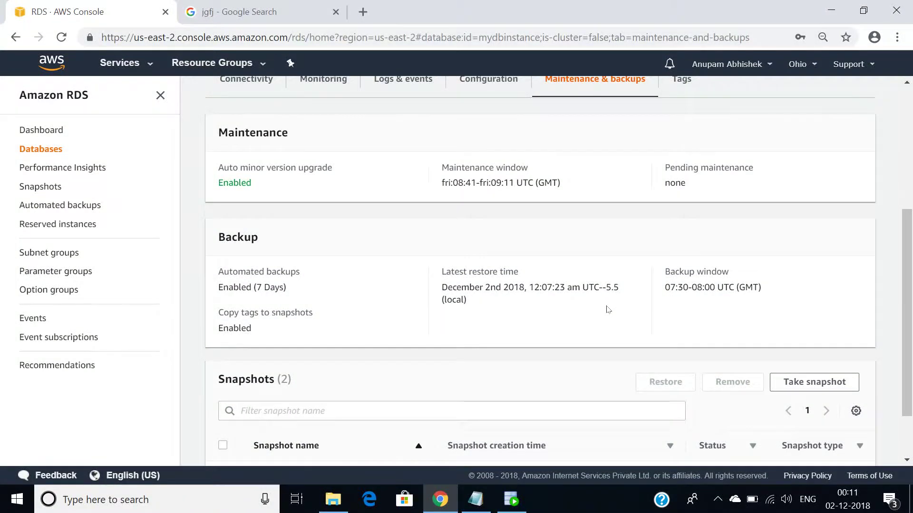
{"action": "scroll", "coordinate": [608, 310], "scroll_direction": "down", "scroll_amount": 2}
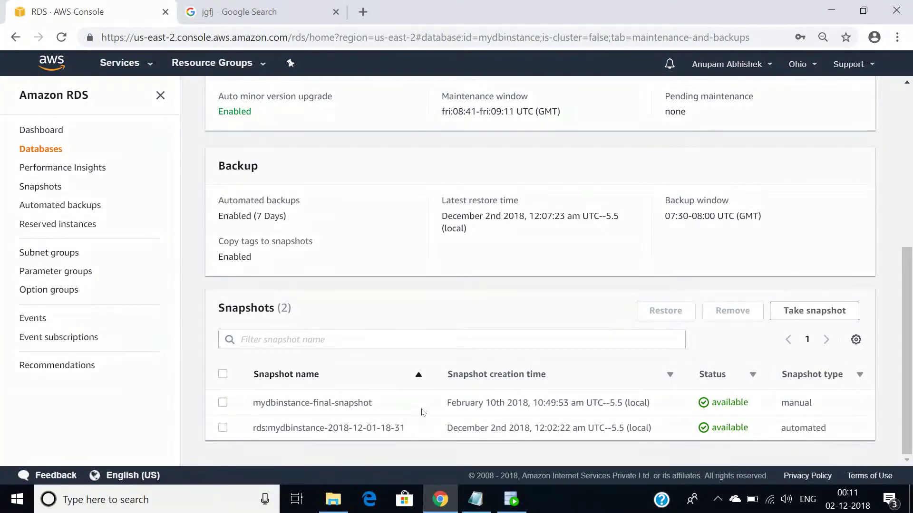
{"action": "scroll", "coordinate": [431, 413], "scroll_direction": "up", "scroll_amount": 4}
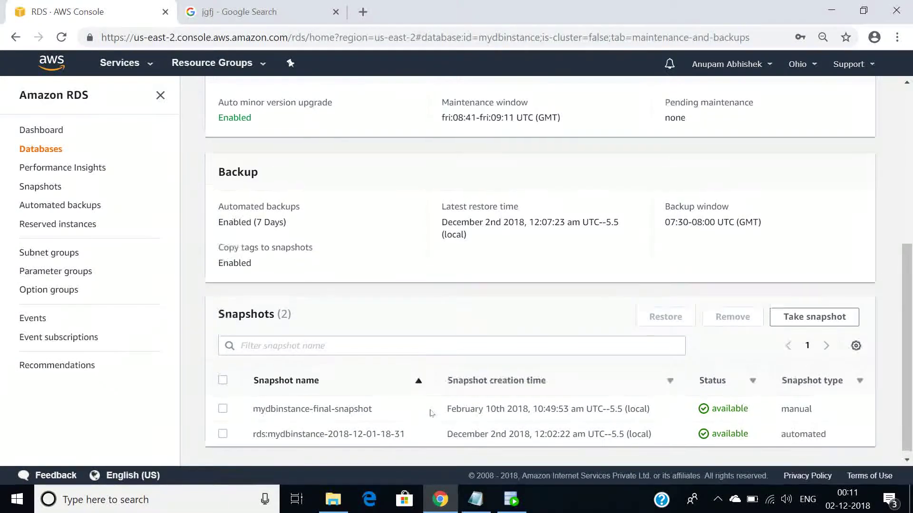
{"action": "scroll", "coordinate": [431, 413], "scroll_direction": "up", "scroll_amount": 3}
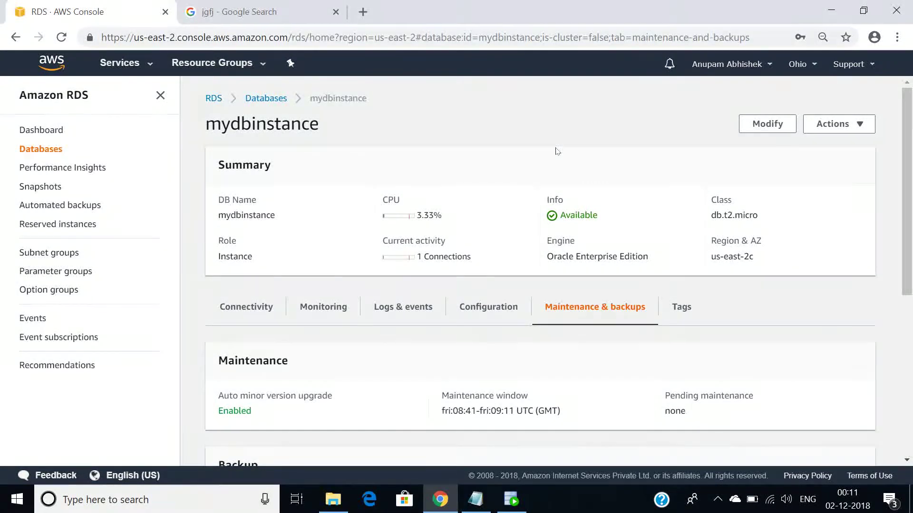
Delete the mydbinstance database without a final snapshot or retained automated backups, acknowledging the backup loss and confirming with "delete me".
{"action": "left_click", "coordinate": [37, 150]}
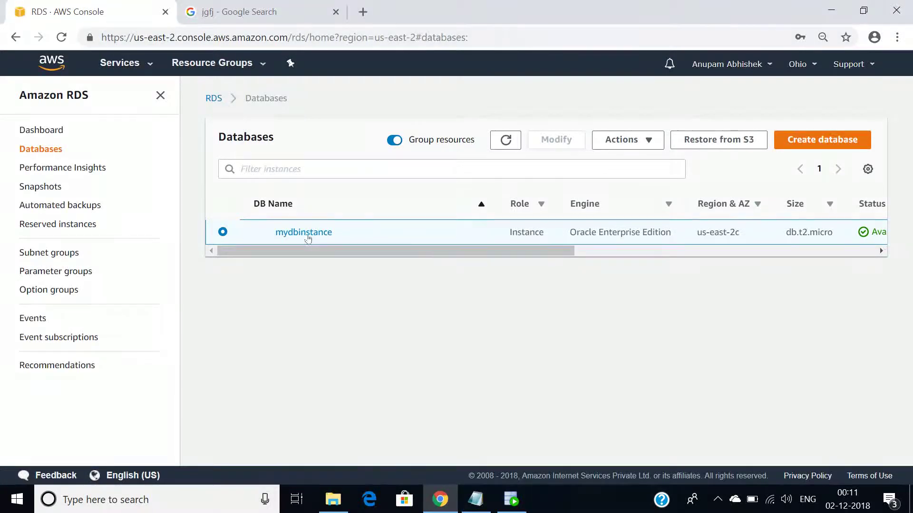
{"action": "left_click", "coordinate": [621, 149]}
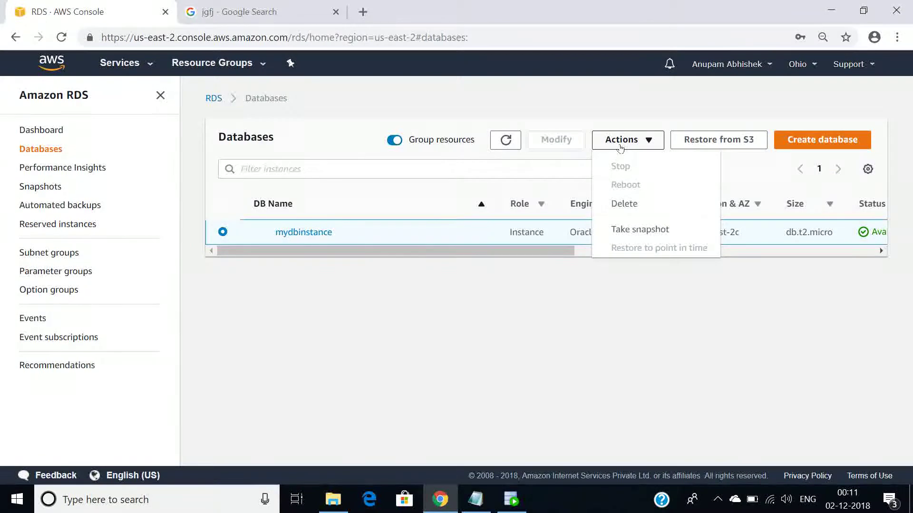
{"action": "left_click", "coordinate": [619, 213]}
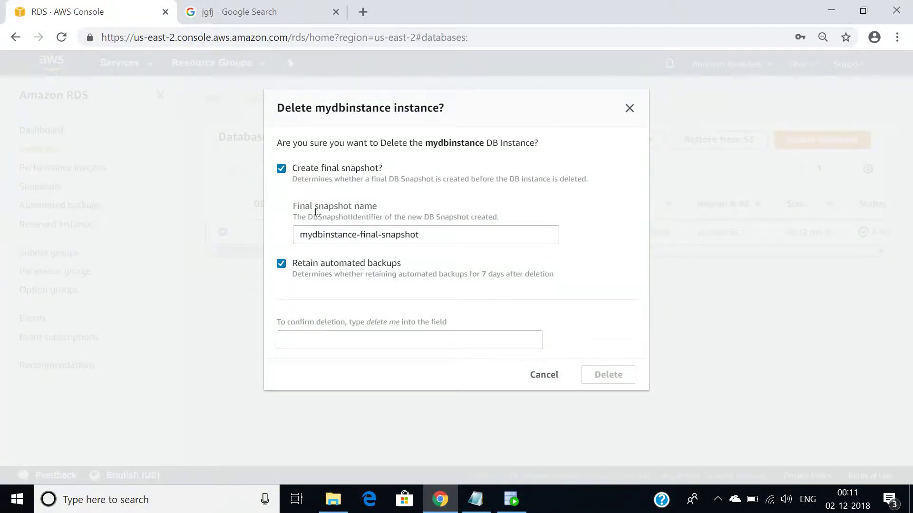
{"action": "left_click", "coordinate": [281, 169]}
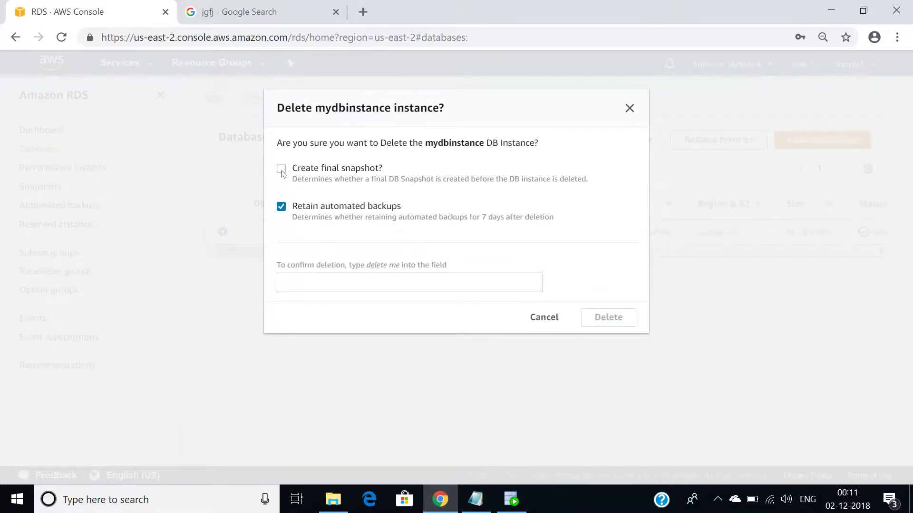
{"action": "left_click", "coordinate": [282, 211]}
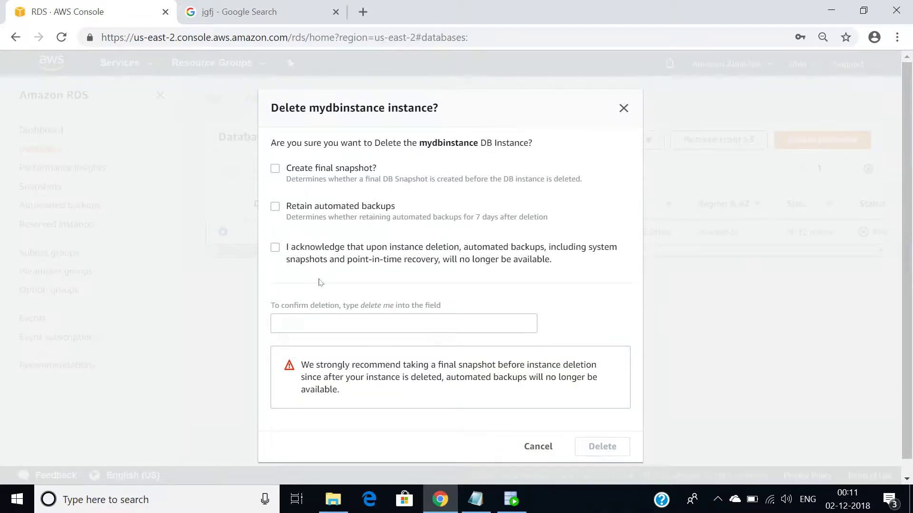
{"action": "left_click", "coordinate": [276, 248]}
{"action": "left_click", "coordinate": [305, 310]}
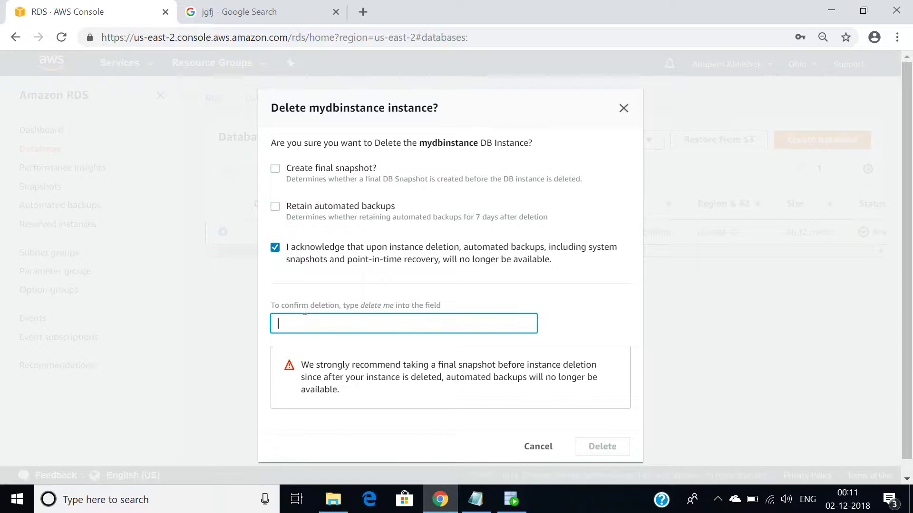
{"action": "type", "text": "delete me"}
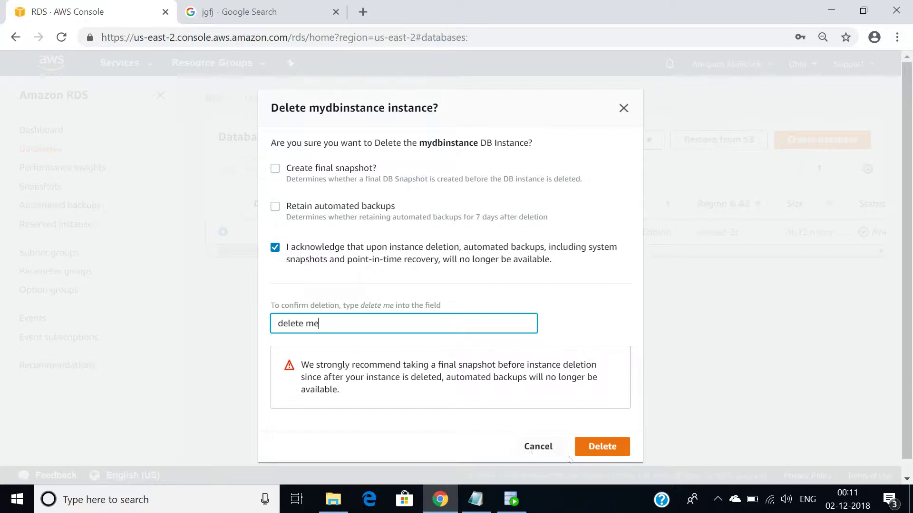
{"action": "left_click", "coordinate": [609, 454]}
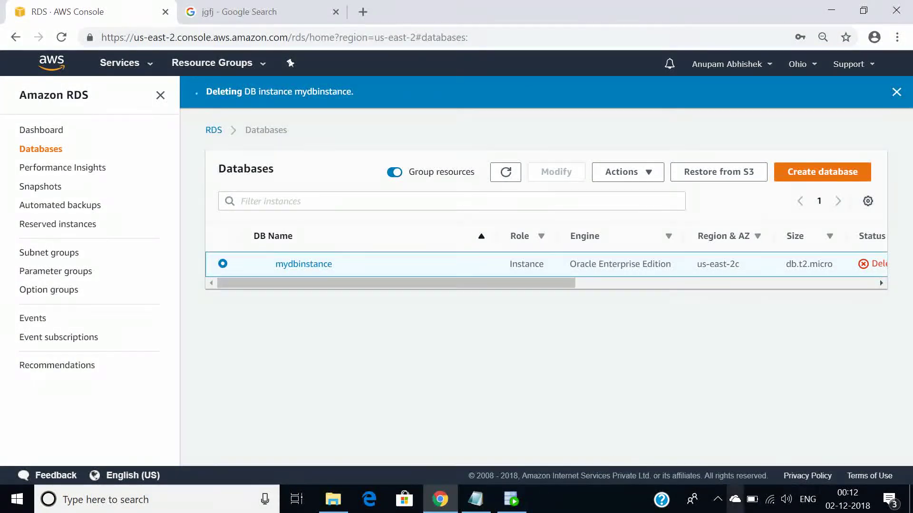
{"action": "left_click", "coordinate": [727, 501]}
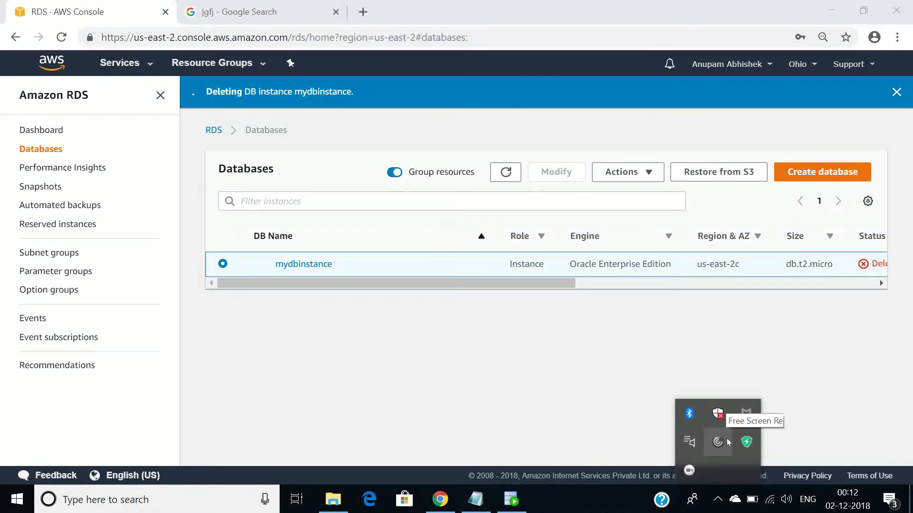
{"action": "left_click", "coordinate": [689, 472]}
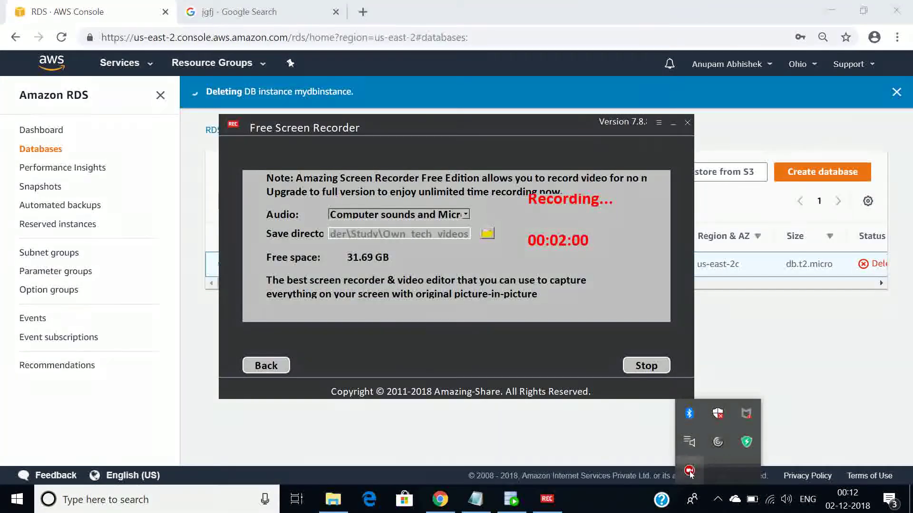
{"action": "left_click", "coordinate": [645, 365]}
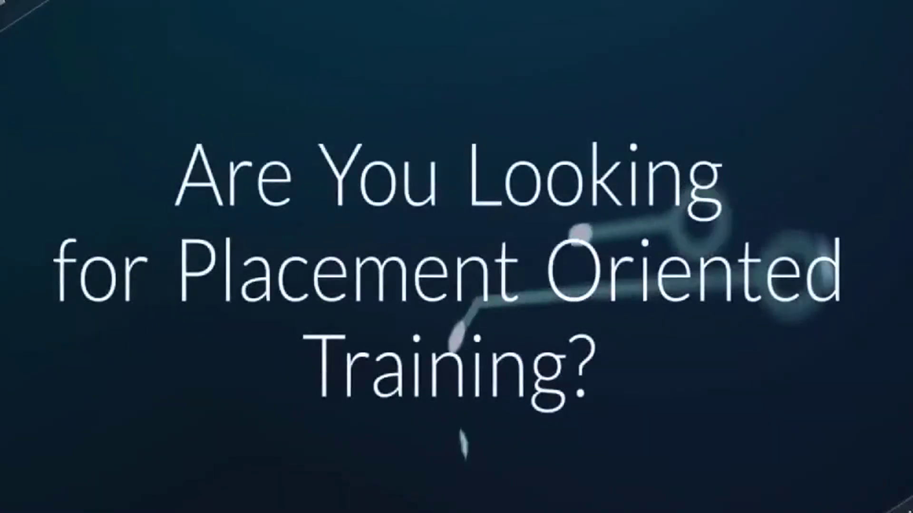